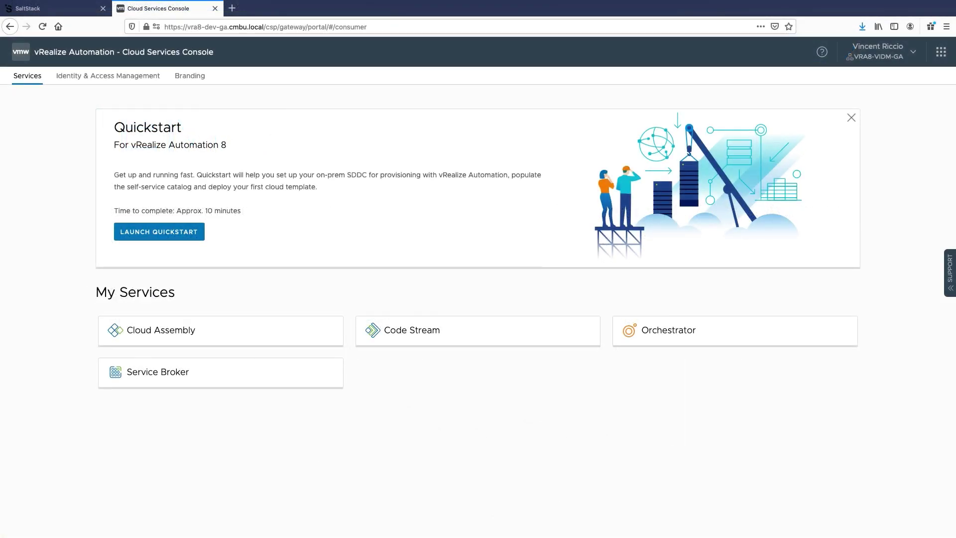
# - Open Cloud Assembly and show its Design area listing the 23 cloud templates
pyautogui.click(281, 331)
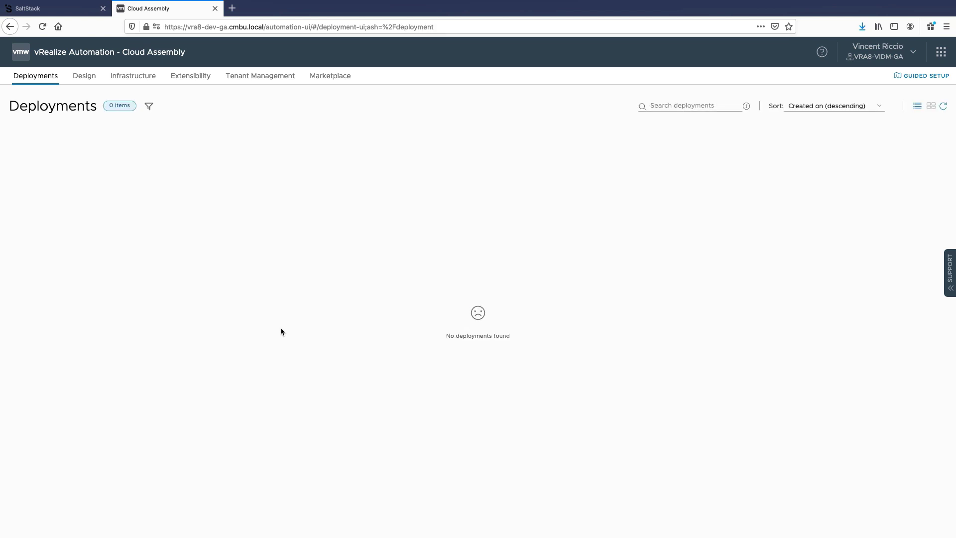
pyautogui.click(91, 77)
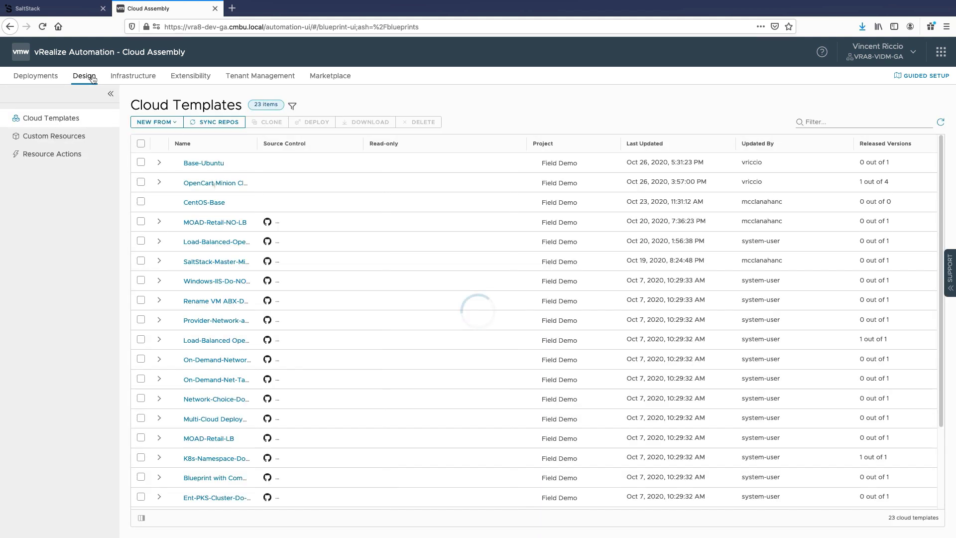
# - Open the OpenCart Minion Cloud Template and view its version history, including the draft and versions 1–4
pyautogui.click(212, 183)
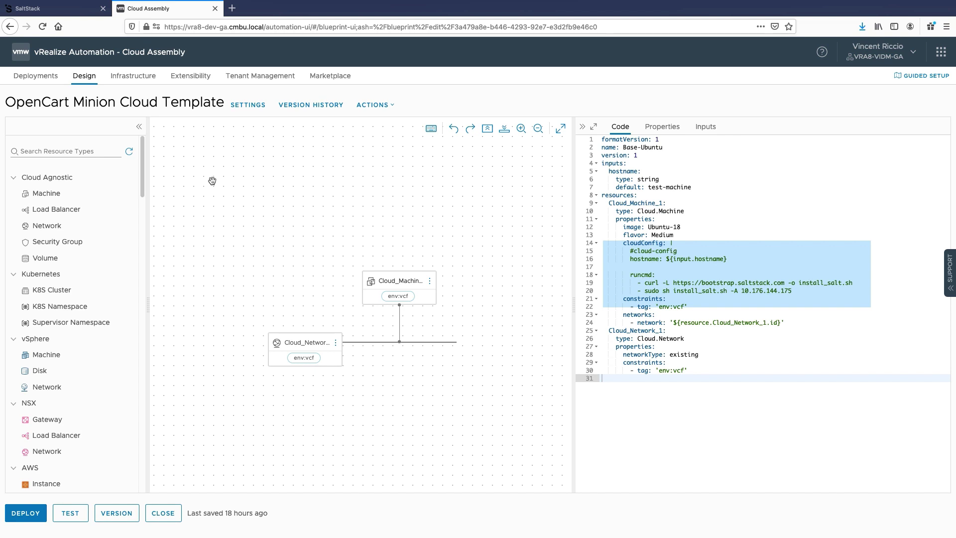
pyautogui.click(307, 106)
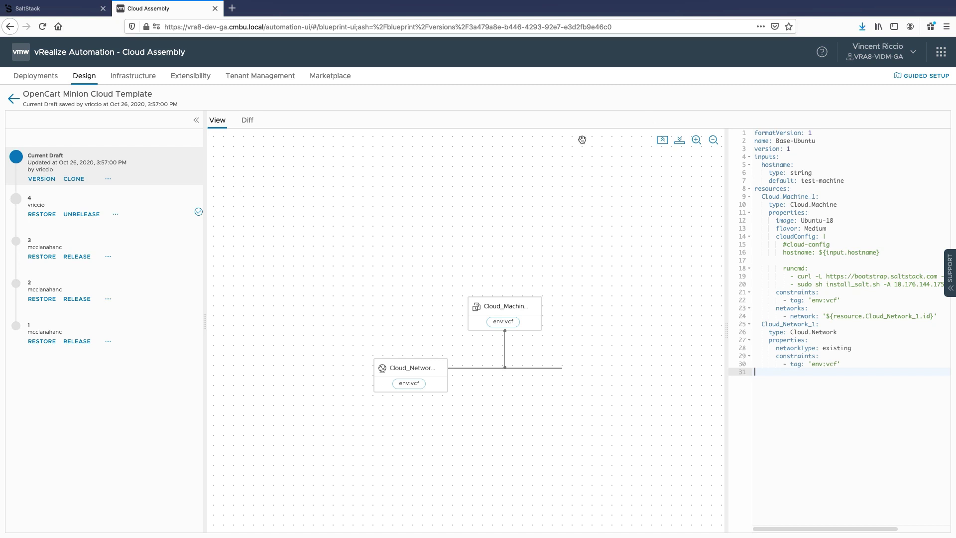
# - Switch from the vRA services list to Service Broker's Catalog, showing its 4 items
pyautogui.click(941, 53)
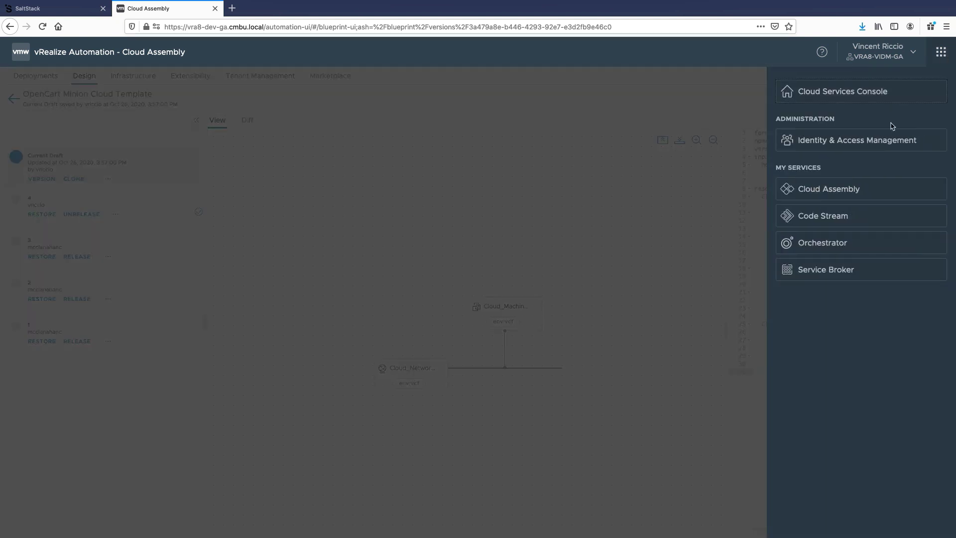
pyautogui.click(840, 269)
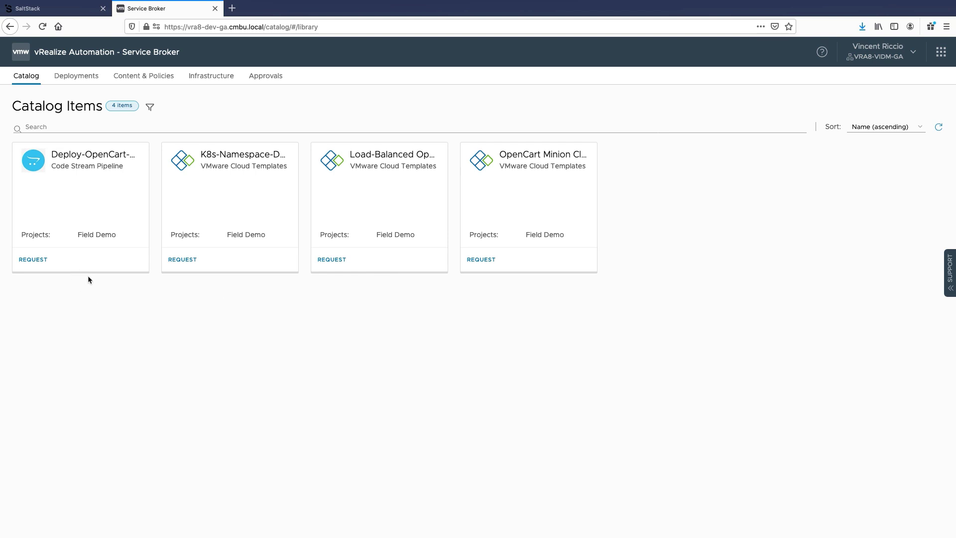
# - Fill in a Deploy-OpenCart-Modified request for Field Demo: deployment OCDeploy, machine oc-cool-application
pyautogui.click(35, 258)
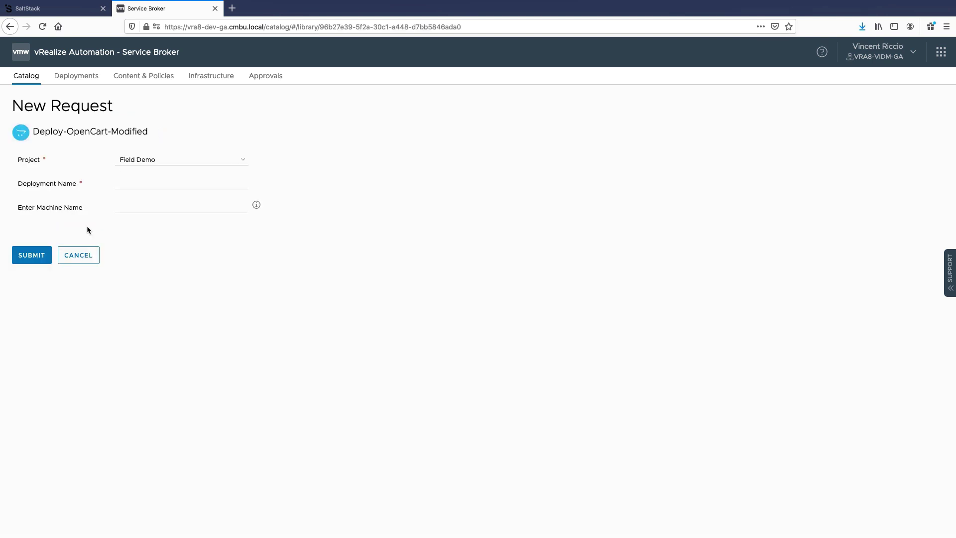
pyautogui.click(184, 182)
pyautogui.write('Oc')
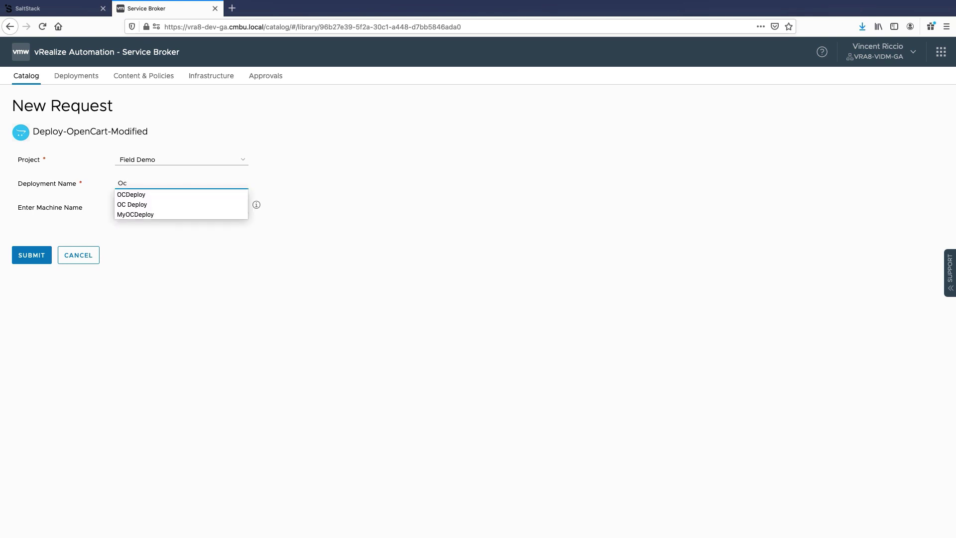
pyautogui.click(175, 195)
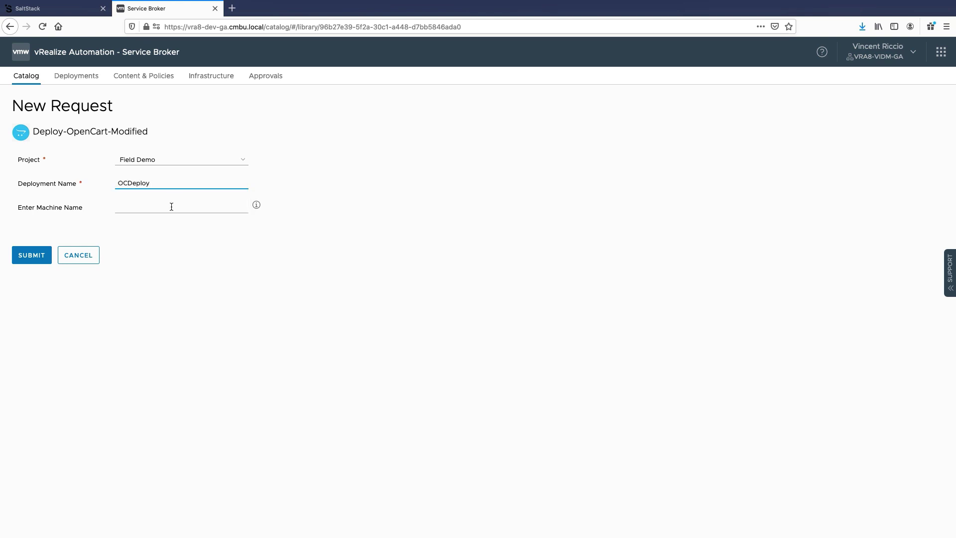
pyautogui.click(170, 209)
pyautogui.write('oc-cool-')
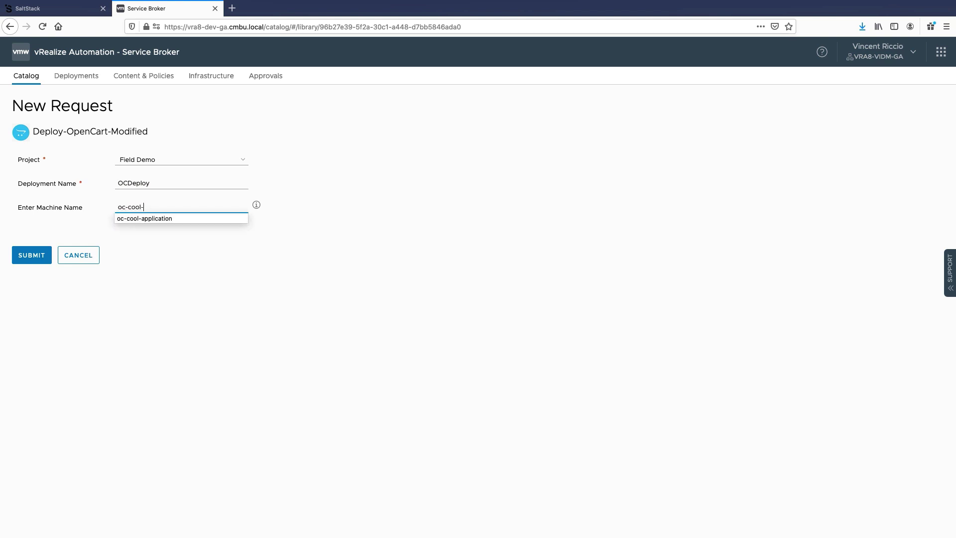
pyautogui.write('application')
pyautogui.click(512, 217)
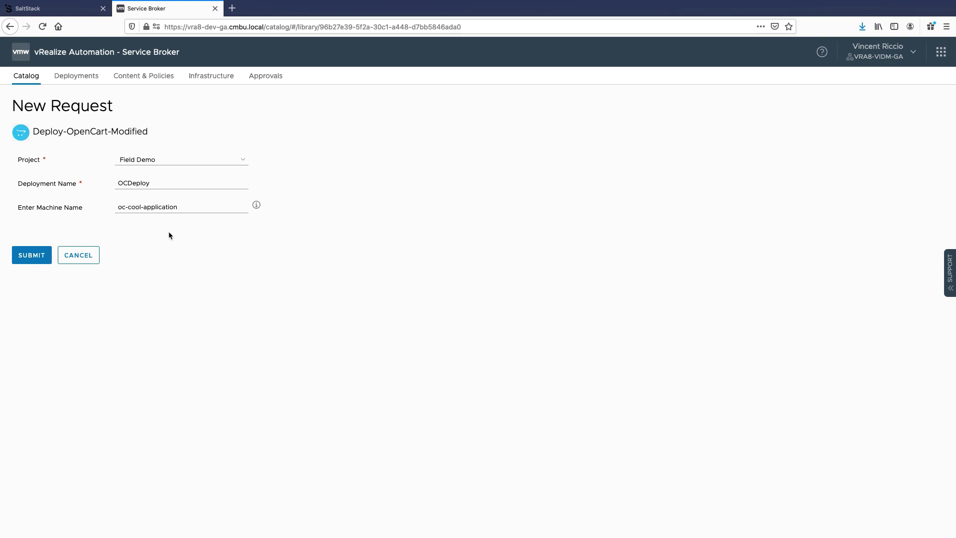
# - Submit the request and confirm OCDeploy-Deployment succeeded, with Cloud_Machine_1 powered on at 10.176.152.111
pyautogui.click(42, 256)
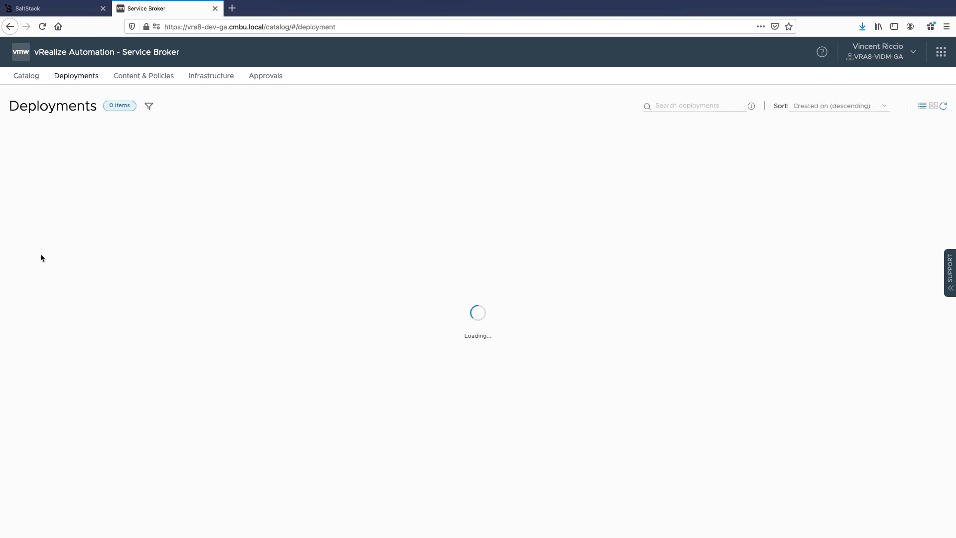
pyautogui.click(940, 106)
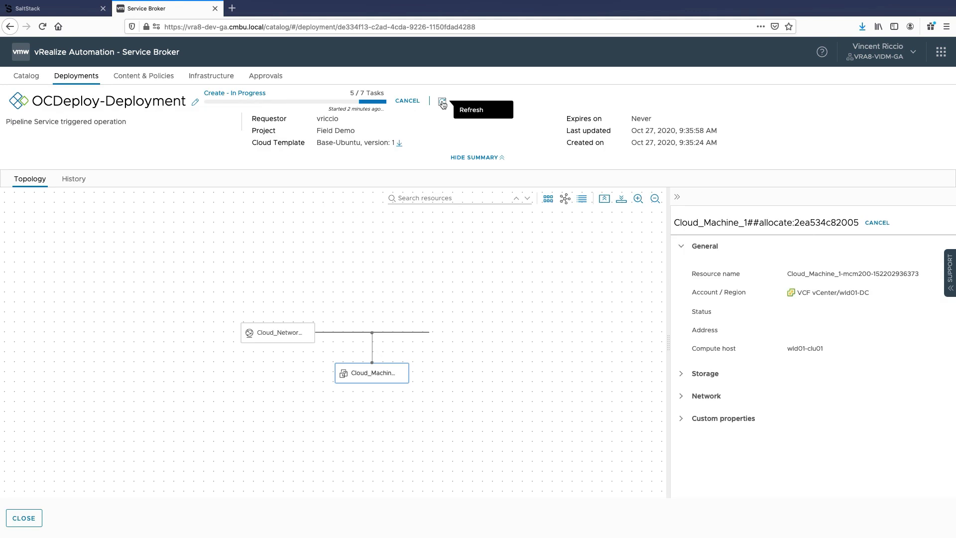
pyautogui.click(442, 103)
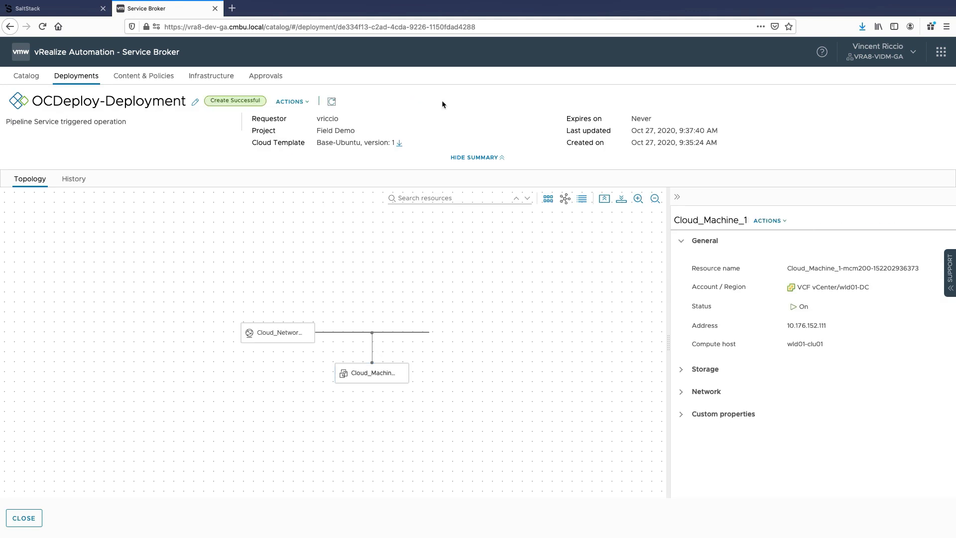
pyautogui.click(380, 377)
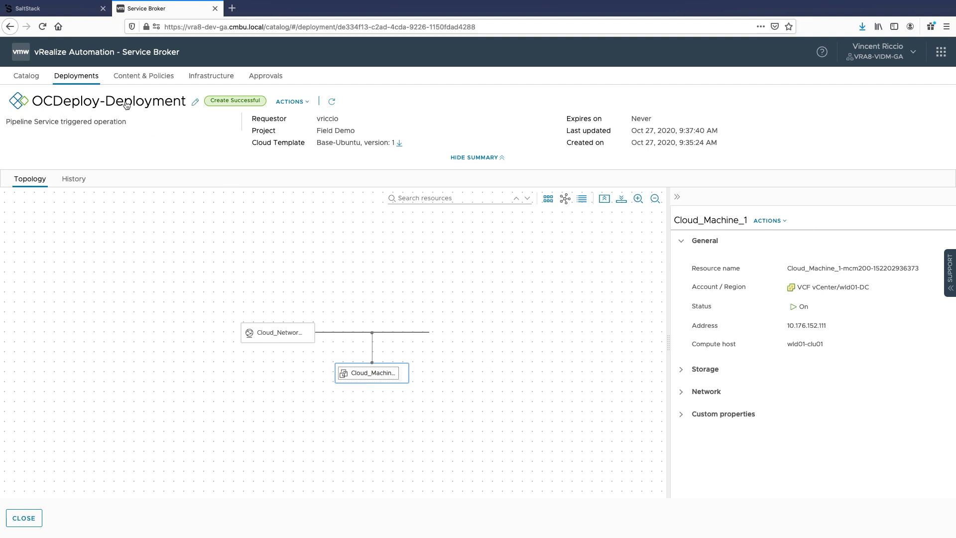
# - Switch to SaltStack's All Minions list, which now shows oc-cool-application at 10.176.152.111
pyautogui.click(63, 13)
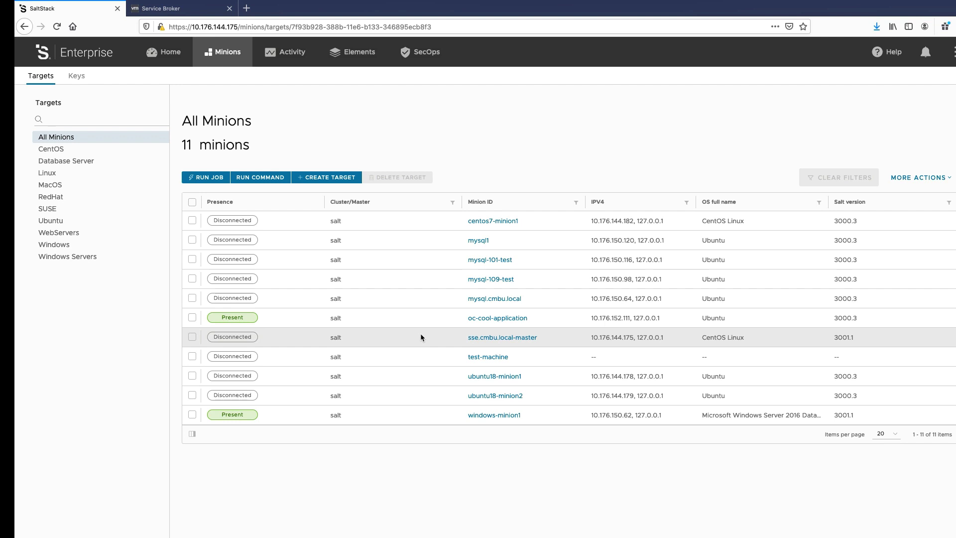
# - Check the in-progress jobs under Activity, then open the Elements File Server with base and sse environments
pyautogui.click(296, 55)
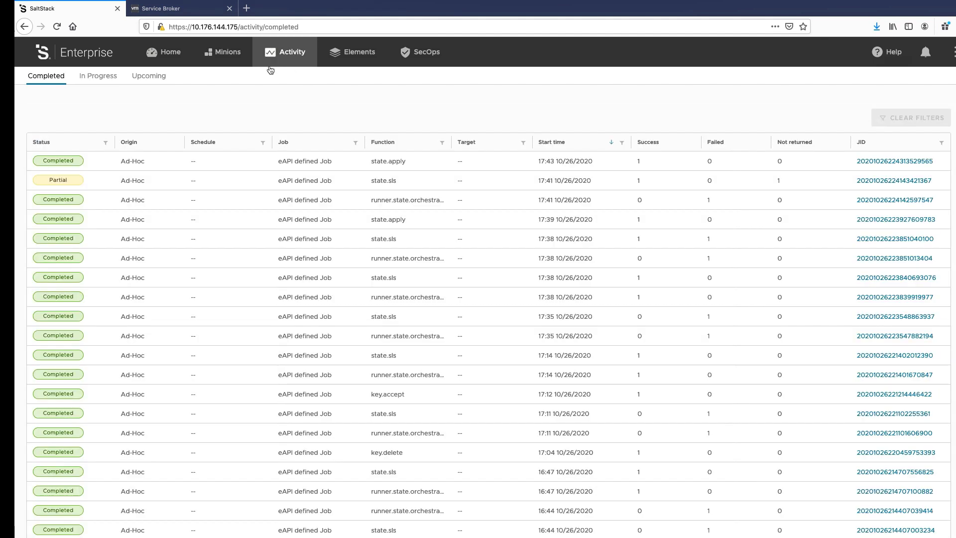
pyautogui.click(94, 78)
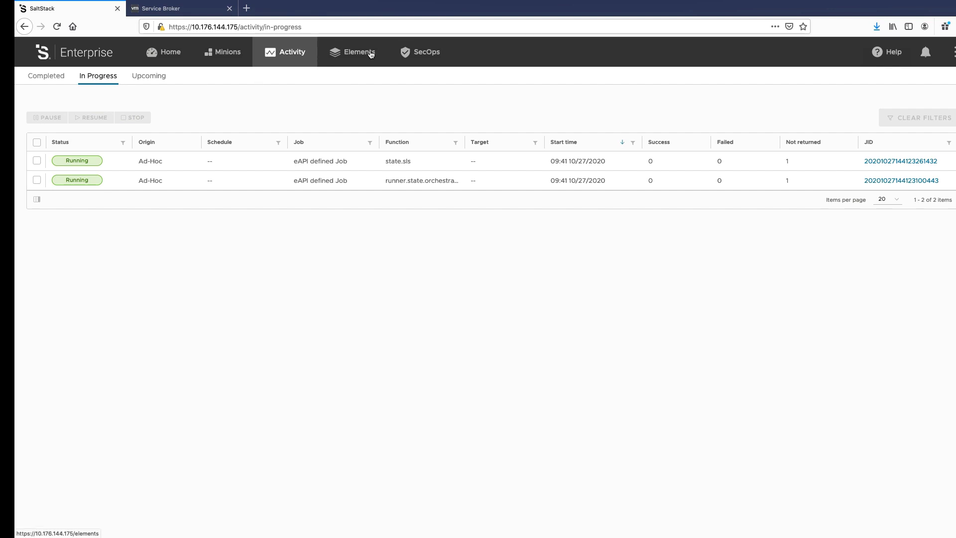
pyautogui.click(370, 53)
pyautogui.click(169, 80)
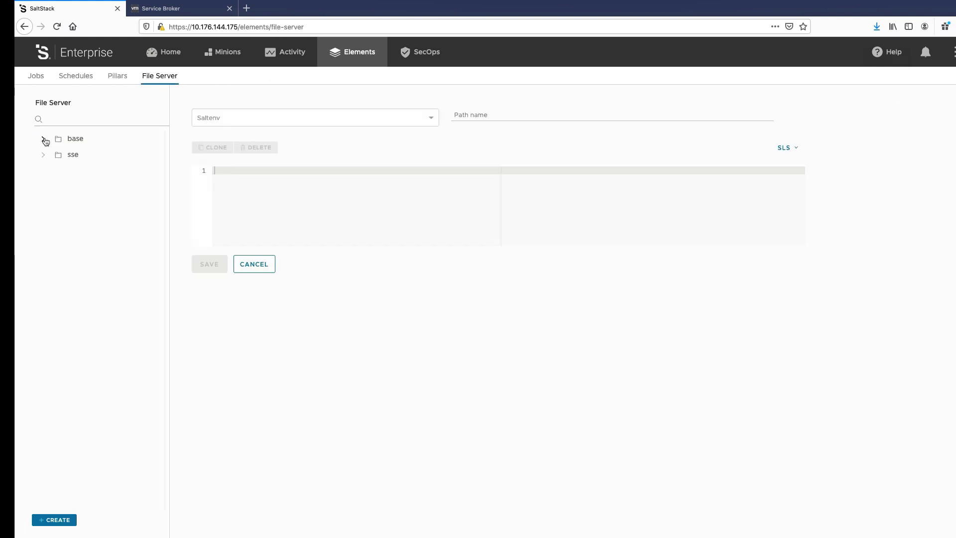
# - View reactor.conf, accept-key.sls and the opencart.sls reactor, then expand the opencart state folder
pyautogui.click(44, 140)
pyautogui.click(56, 283)
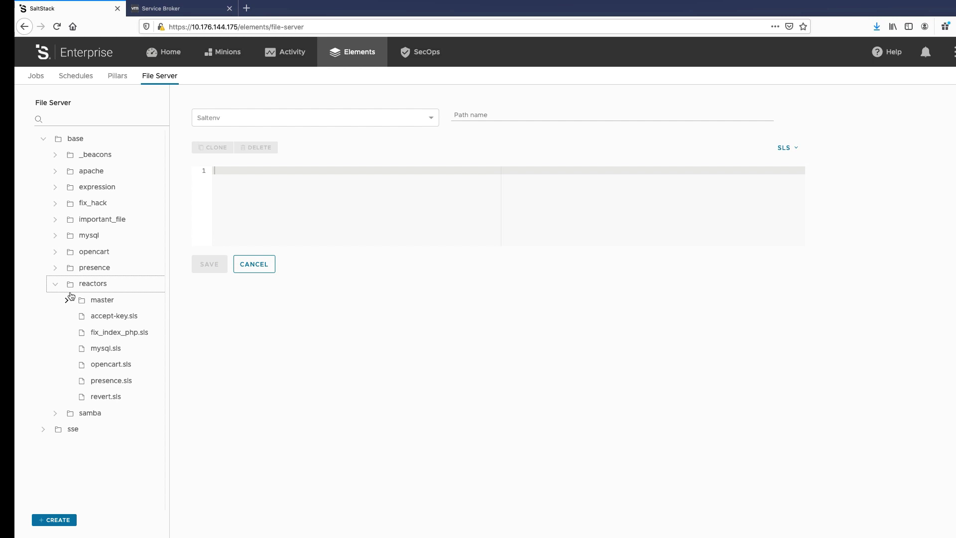
pyautogui.click(68, 300)
pyautogui.click(112, 333)
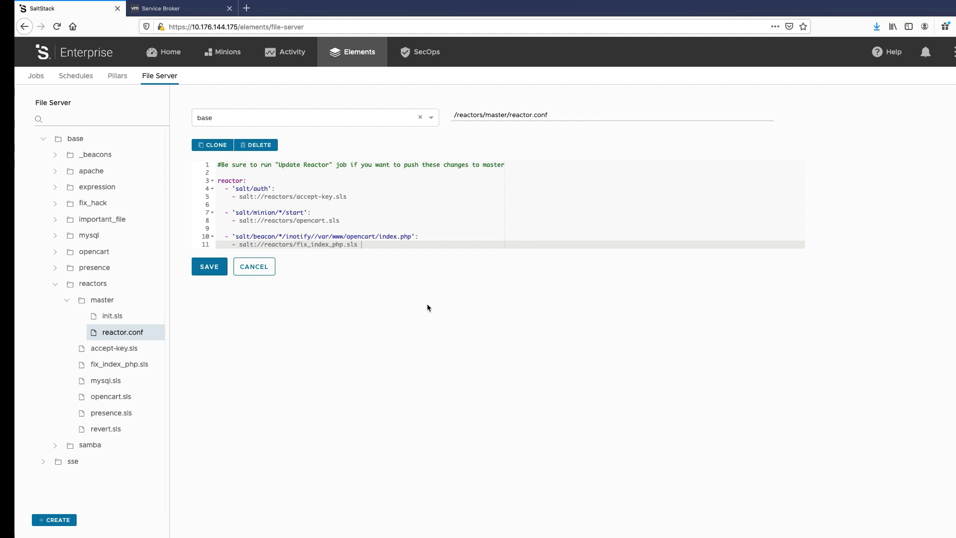
pyautogui.click(134, 351)
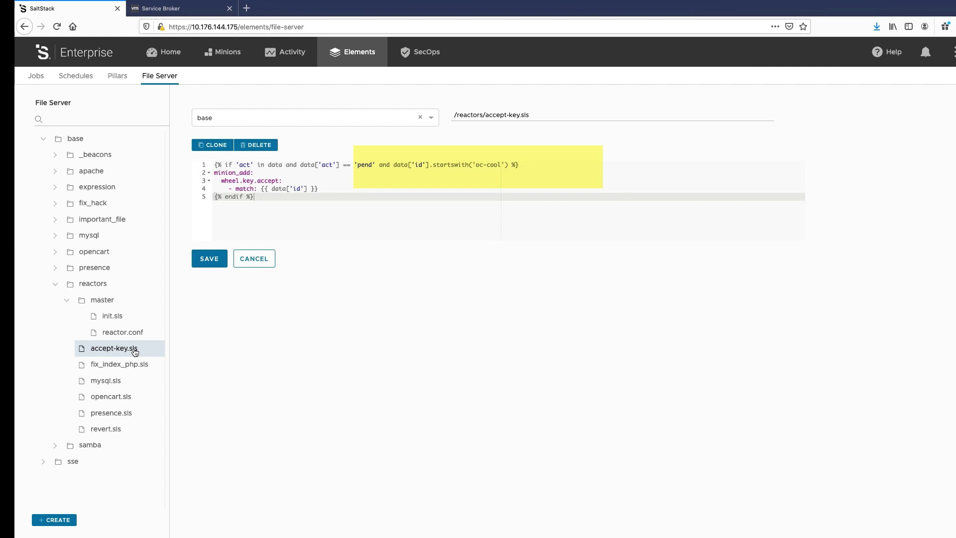
pyautogui.click(133, 397)
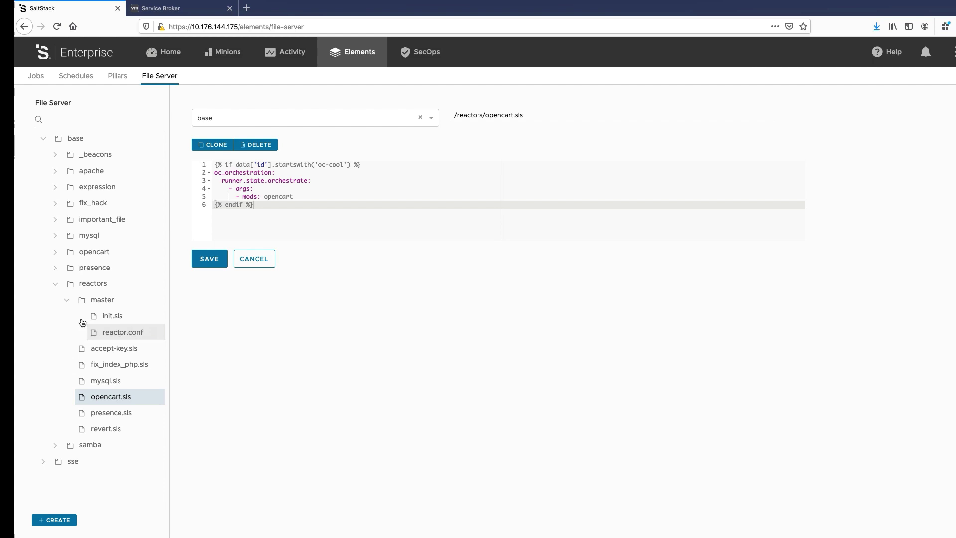
pyautogui.click(55, 251)
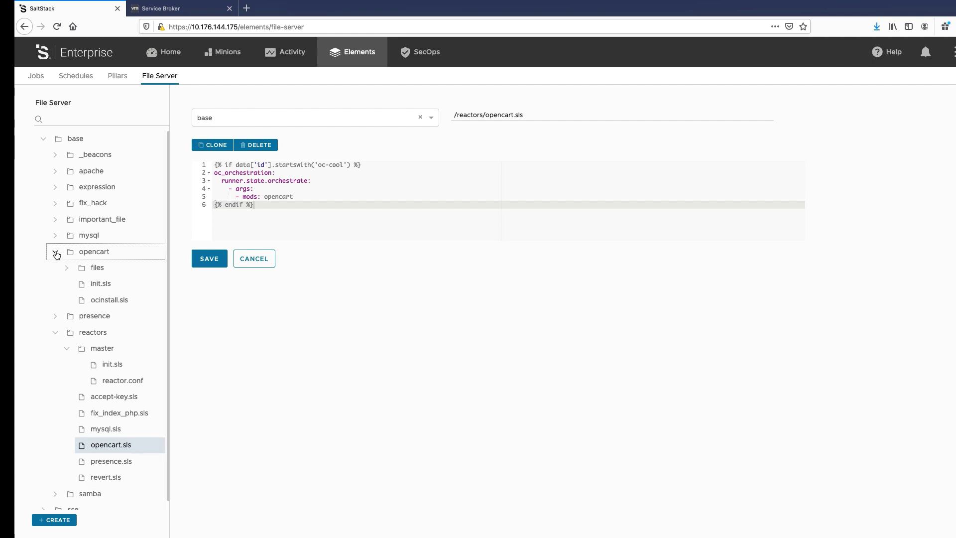
# - Open opencart/ocinstall.sls and scroll through its user, package, setup.sh and beacons.conf steps
pyautogui.click(103, 300)
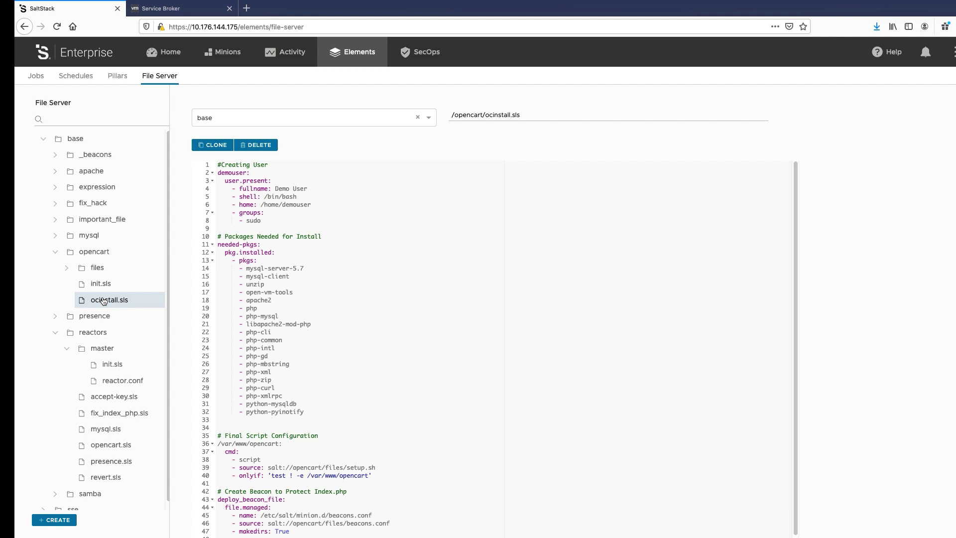
pyautogui.scroll(-1, 464, 380)
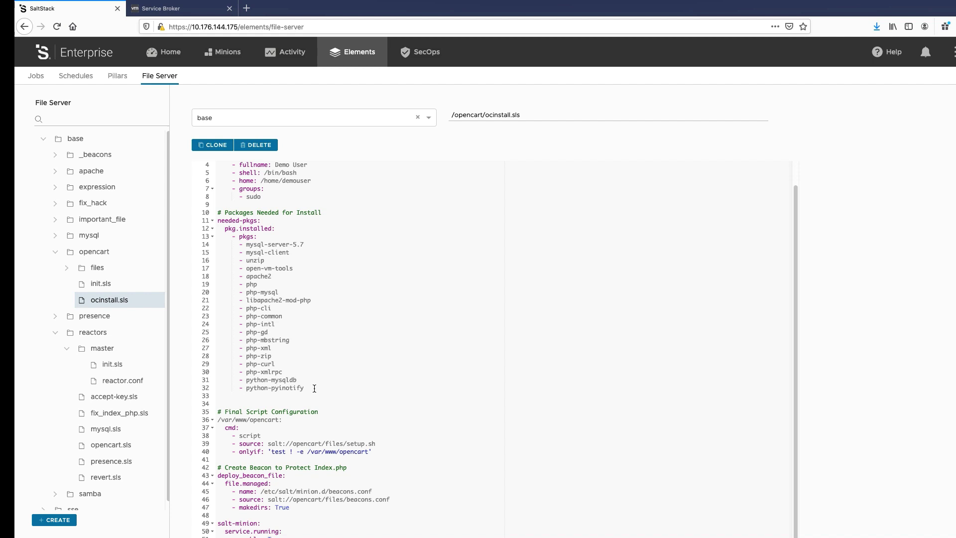
pyautogui.scroll(1, 314, 388)
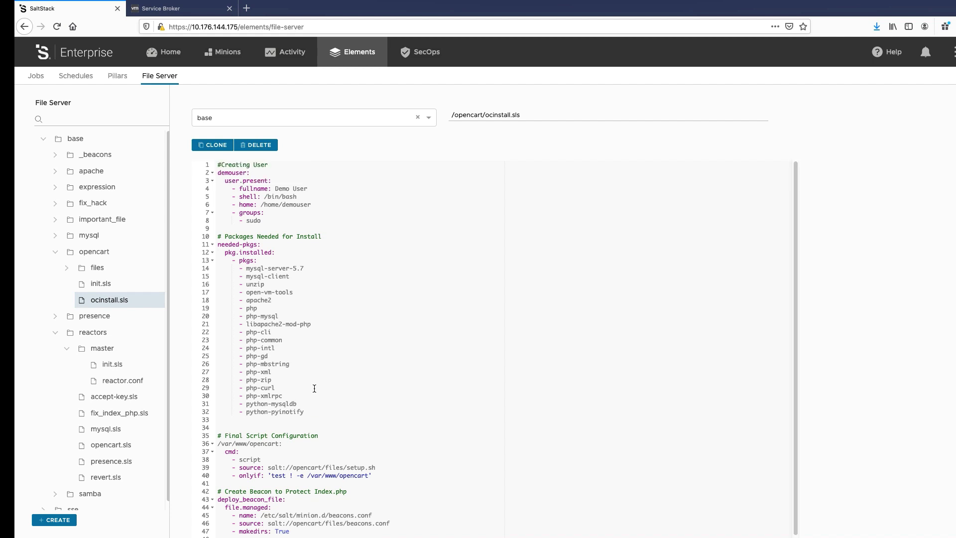
# - Review opencart/files/beacons.conf, the master reactor.conf, and the fix_index_php.sls reactor applying fix_hack
pyautogui.click(68, 269)
pyautogui.click(115, 286)
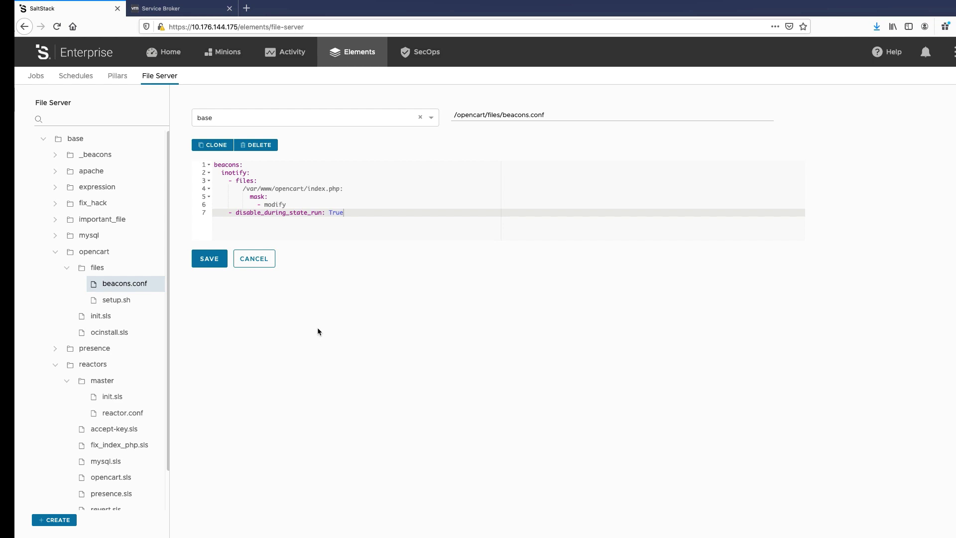
pyautogui.click(117, 415)
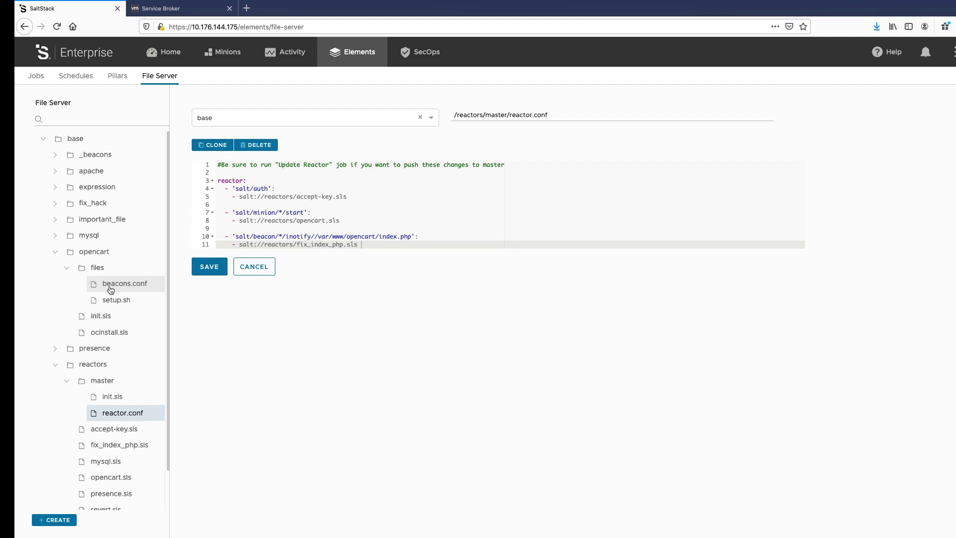
pyautogui.click(115, 448)
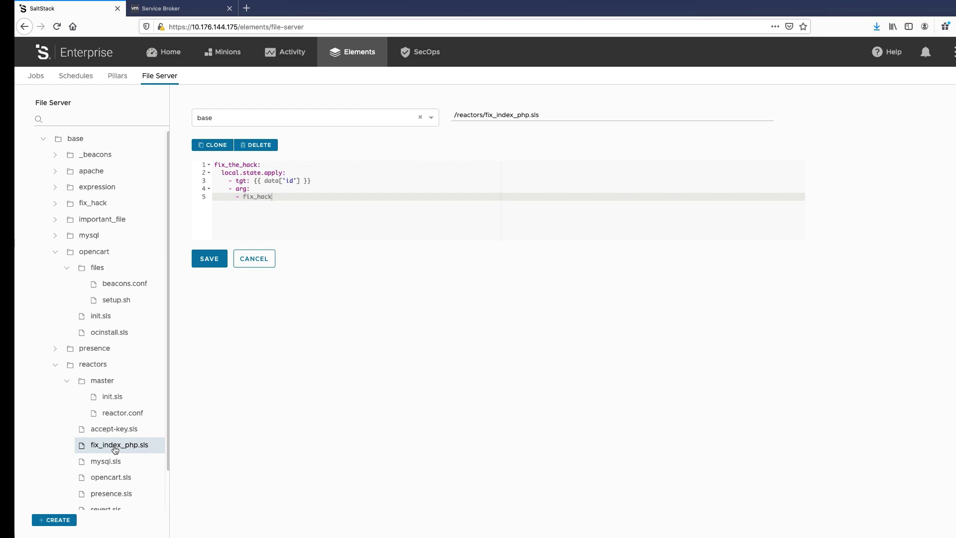
# - Open fix_hack/init.sls, the state that redeploys index.php to /var/www/opencart and restarts apache2
pyautogui.click(55, 203)
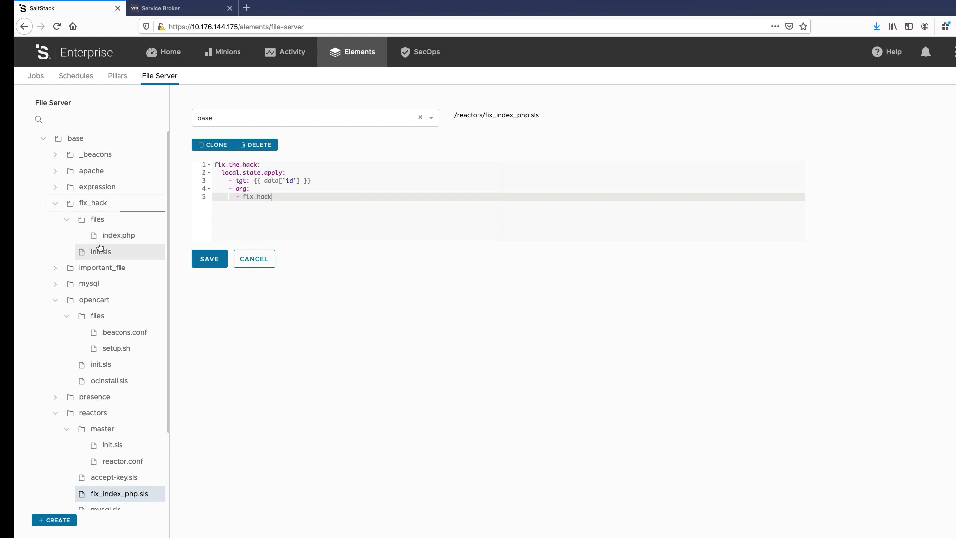
pyautogui.click(101, 252)
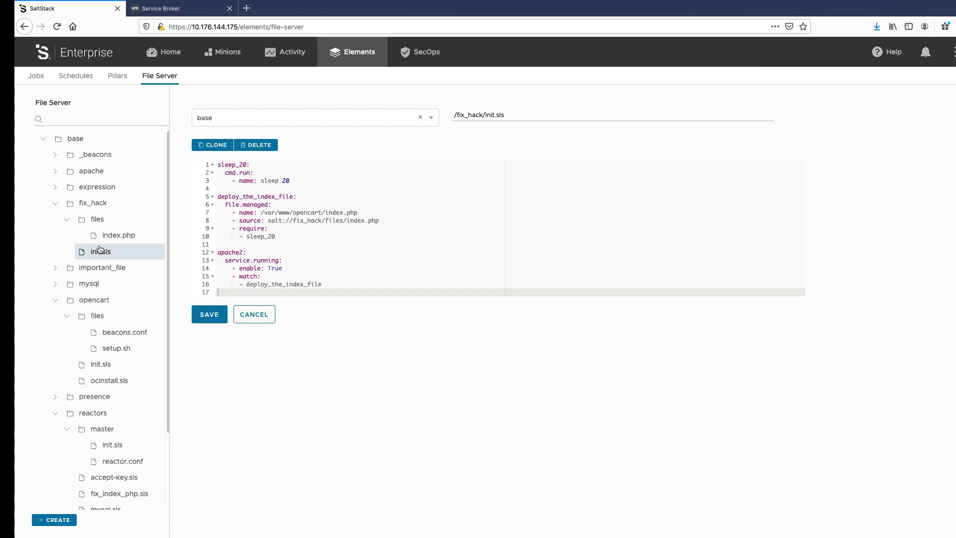
# - Copy the oc-cool-application minion's fqdn_ip4 address 10.176.152.111 from its details
pyautogui.click(238, 55)
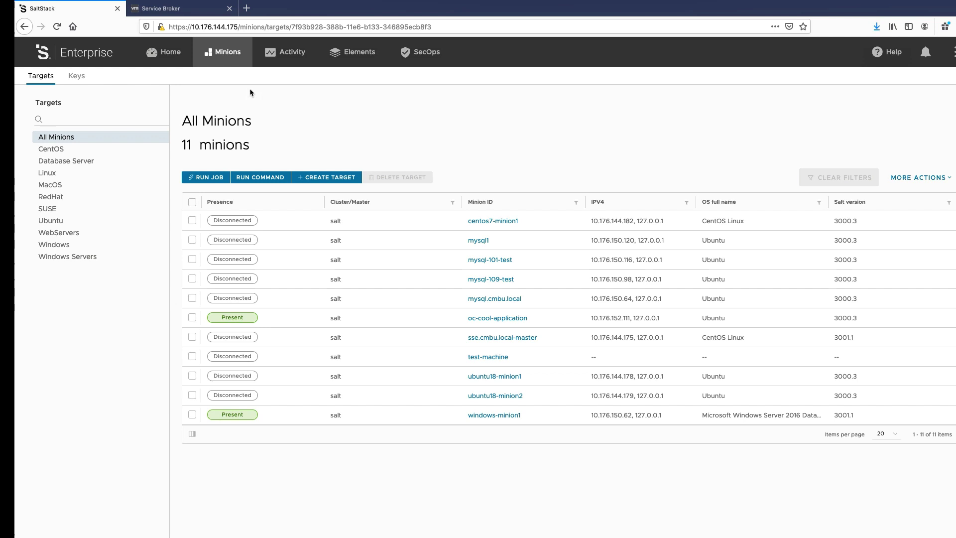
pyautogui.click(521, 321)
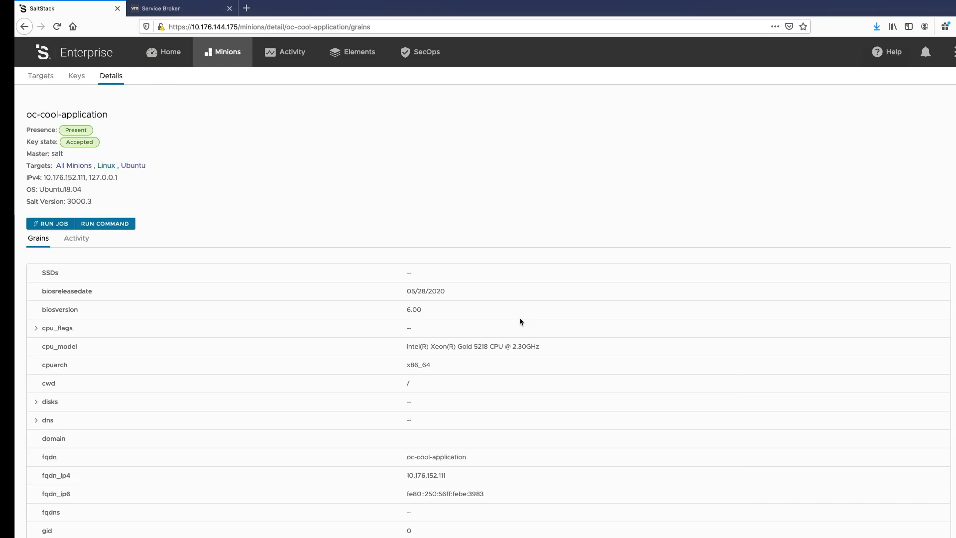
pyautogui.scroll(-1, 403, 357)
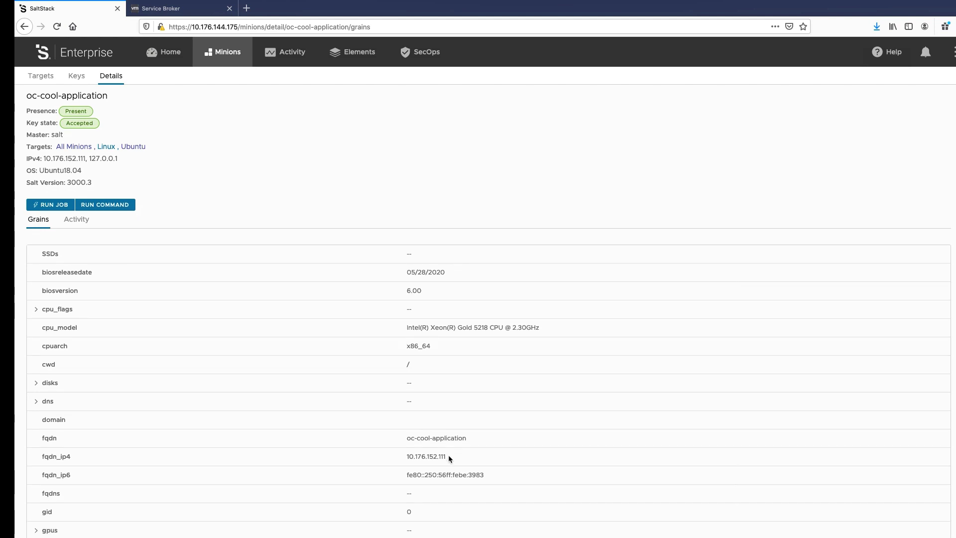
pyautogui.moveTo(448, 456); pyautogui.dragTo(403, 456)
pyautogui.hotkey('ctrl', 'c')
pyautogui.rightClick(424, 457)
pyautogui.click(426, 458)
# - Load 10.176.152.111 in a new tab to show the MOAD Electronic Super Store
pyautogui.click(246, 8)
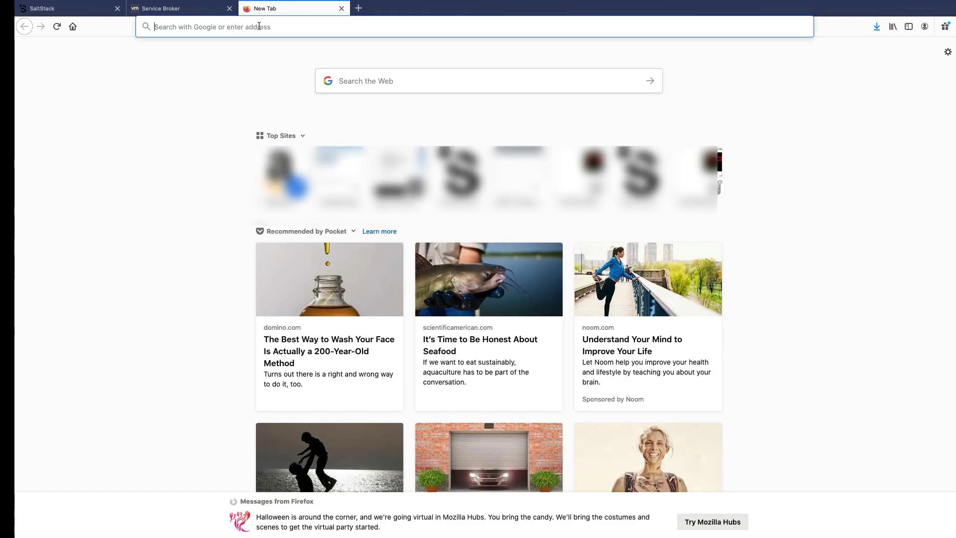
pyautogui.rightClick(259, 26)
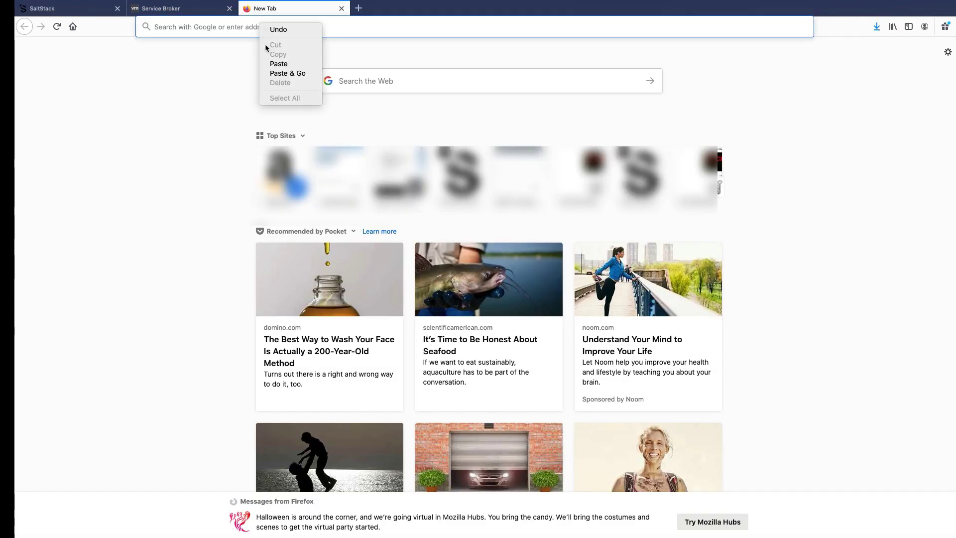
pyautogui.click(271, 74)
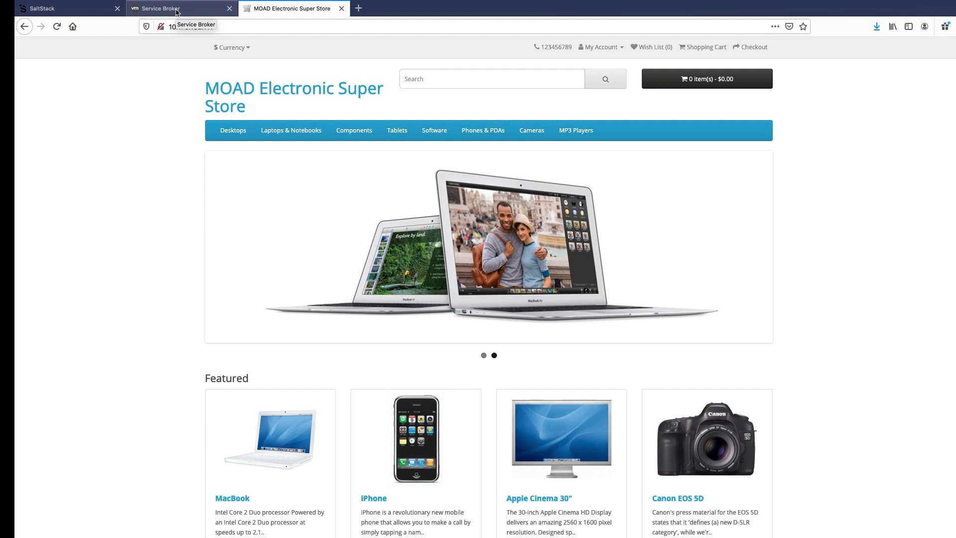
# - Go from the Service Broker tab to the Code Stream Pipelines page
pyautogui.click(175, 12)
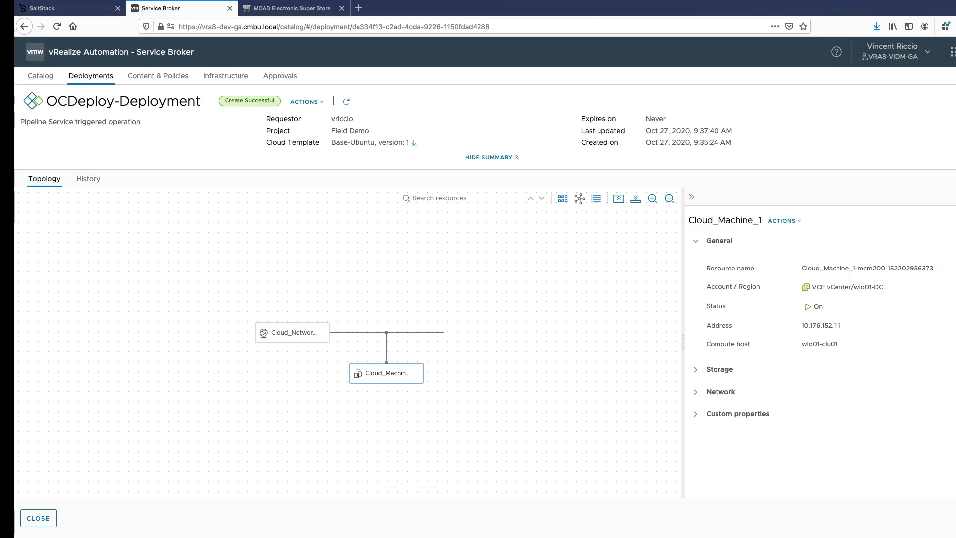
pyautogui.click(952, 52)
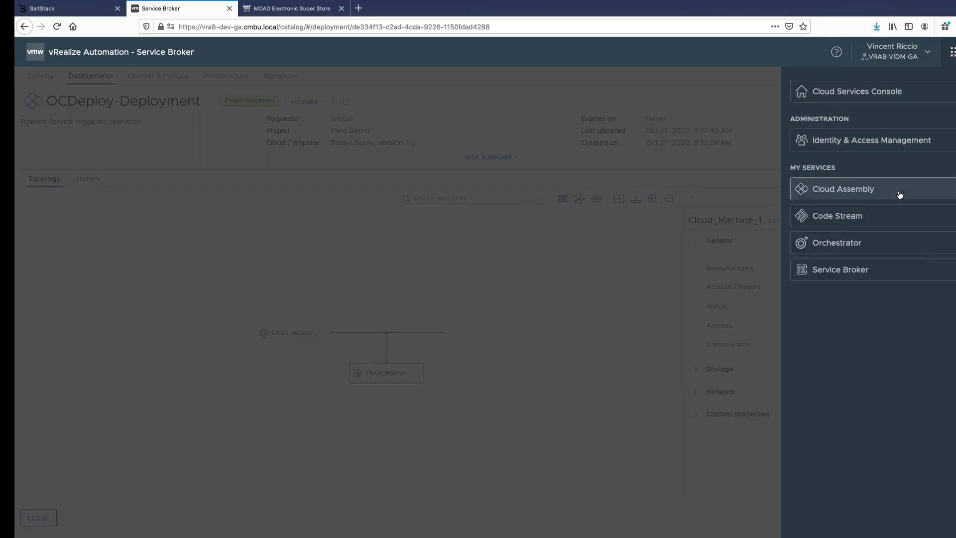
pyautogui.click(881, 218)
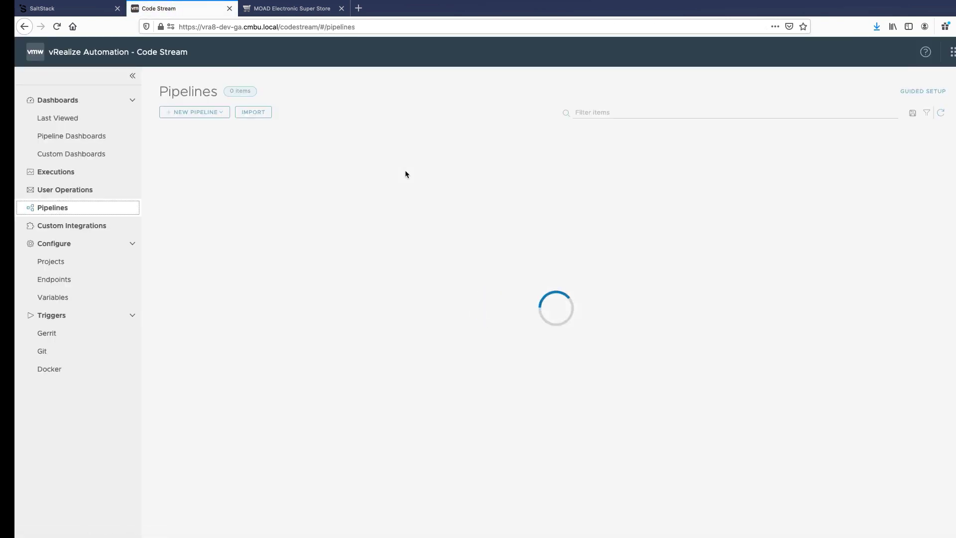
# - Approve Deploy-OpenCart-Modified #11's Wait for Salt task, then return to the MOAD store tab
pyautogui.click(102, 173)
pyautogui.click(269, 151)
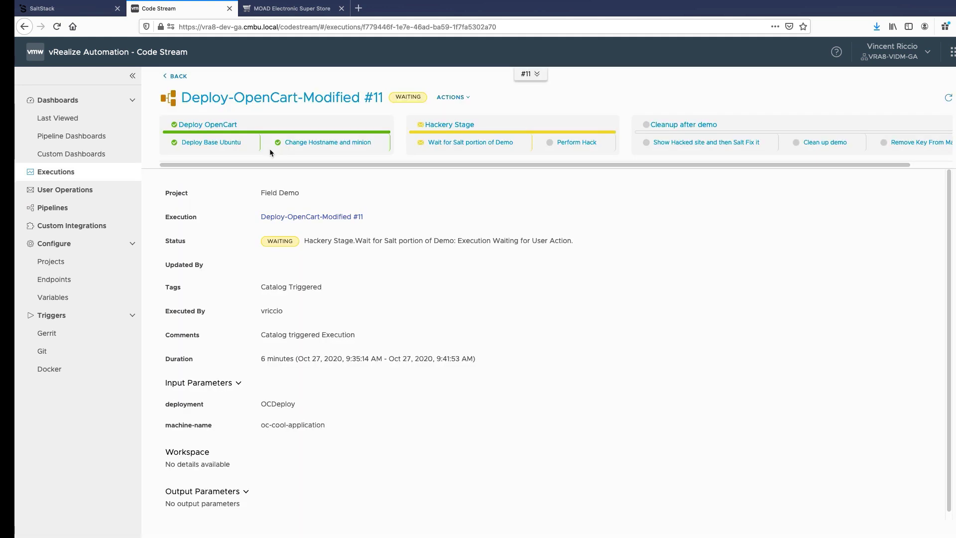
pyautogui.click(463, 143)
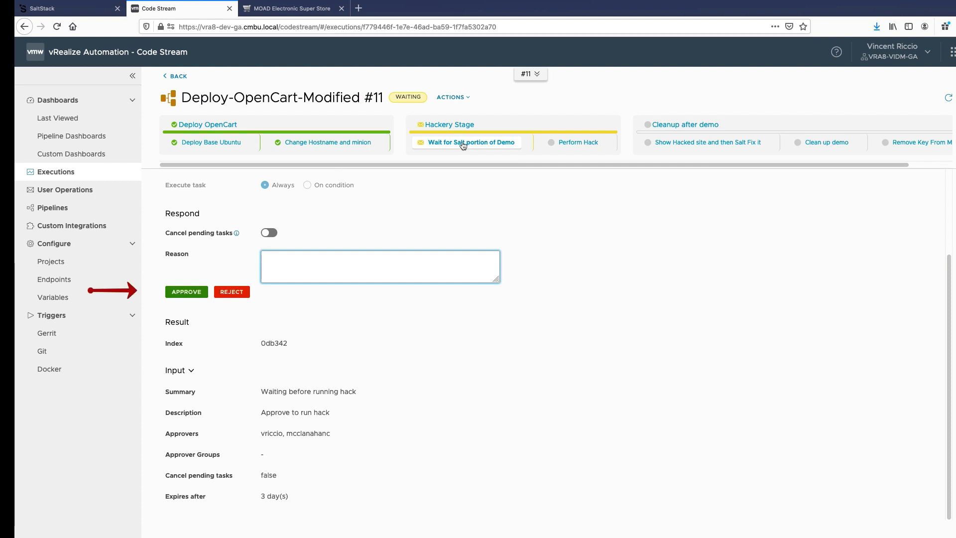
pyautogui.click(187, 292)
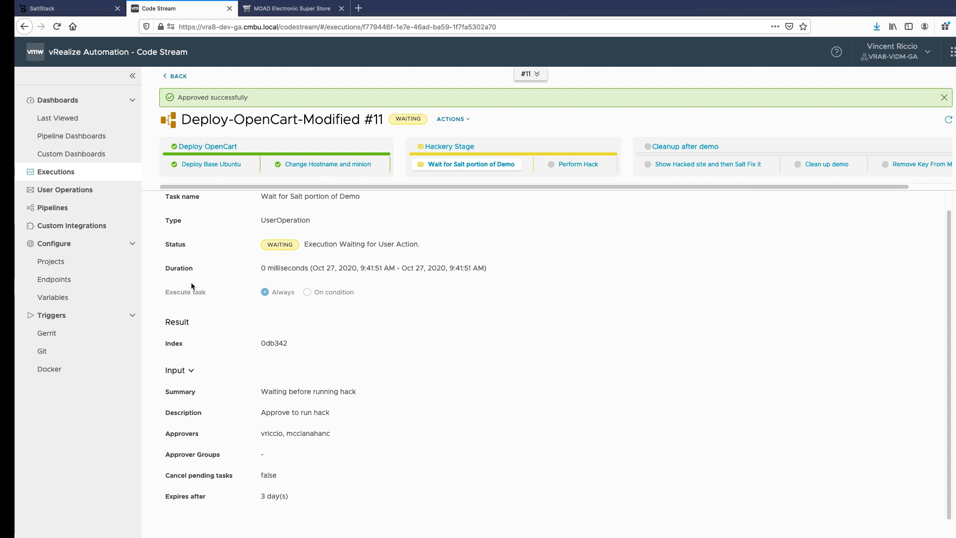
pyautogui.click(300, 10)
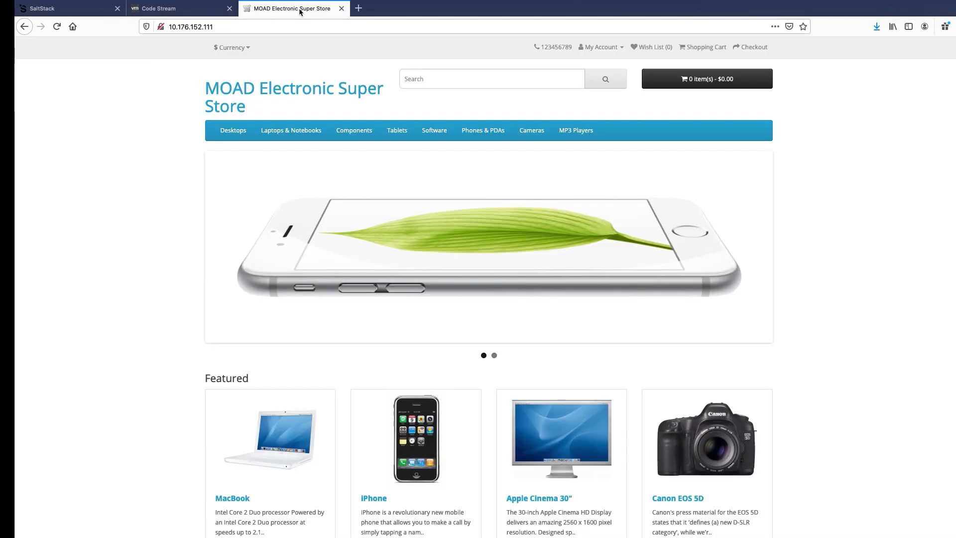
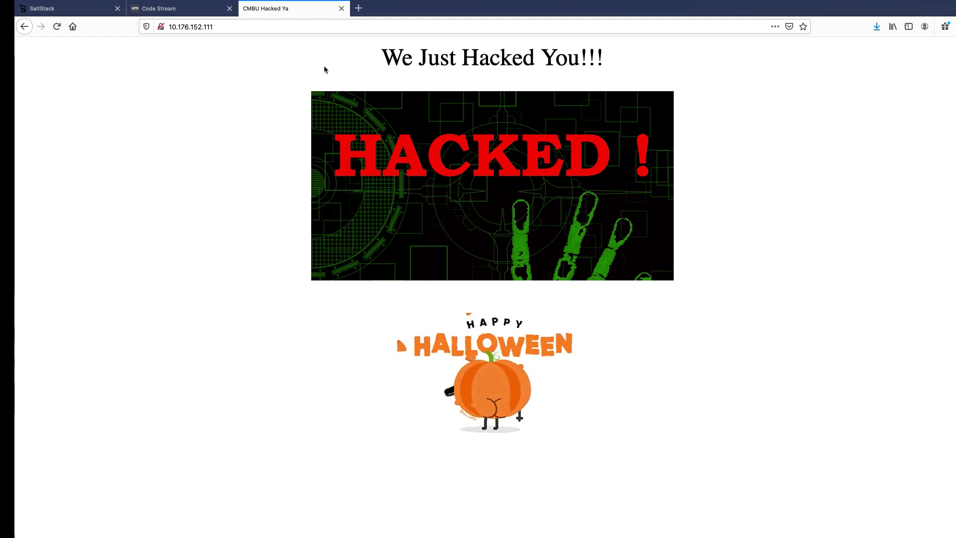
# - Reload the hacked page so the MOAD Electronic Super Store storefront at 10.176.152.111 returns
pyautogui.click(54, 29)
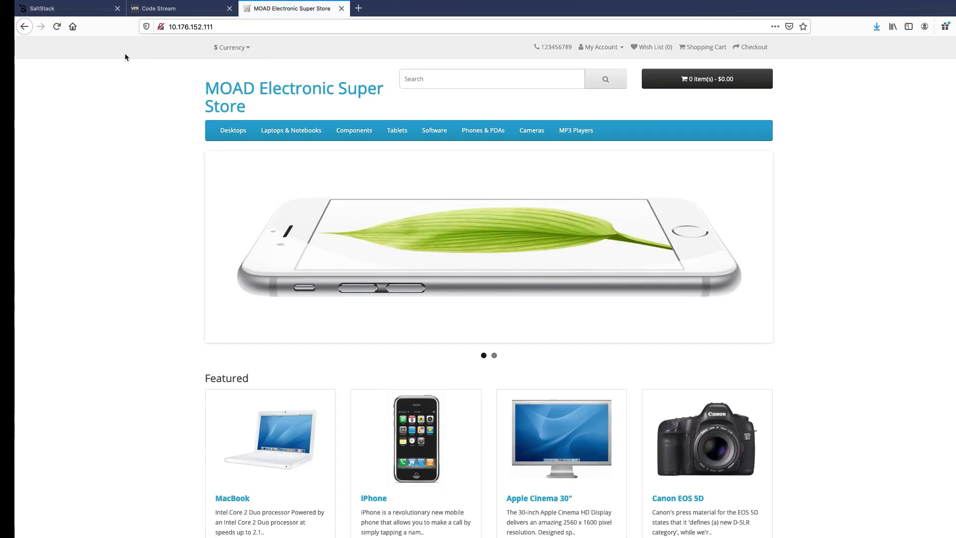
pyautogui.moveTo(299, 137)
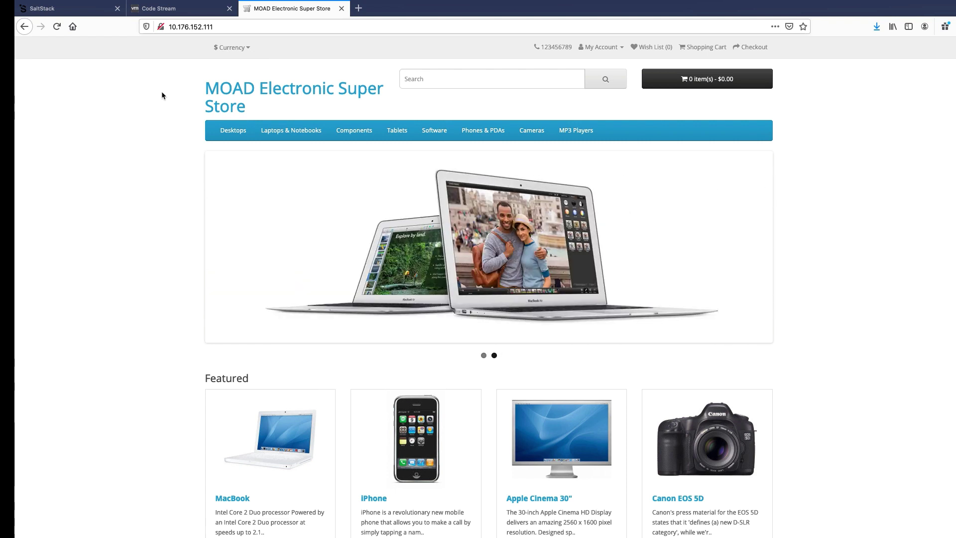
# - In SaltStack Enterprise, open the latest completed state.apply job's results from Activity
pyautogui.click(93, 9)
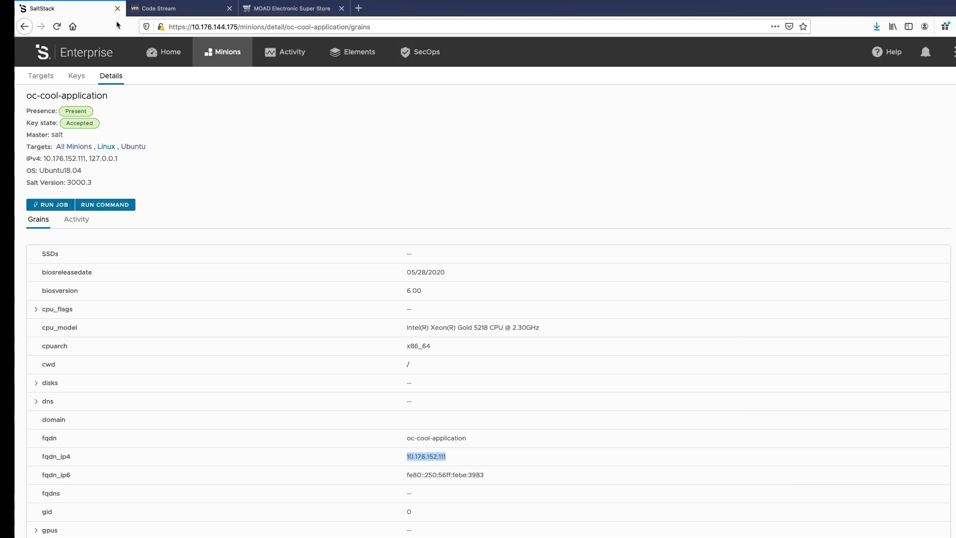
pyautogui.click(308, 54)
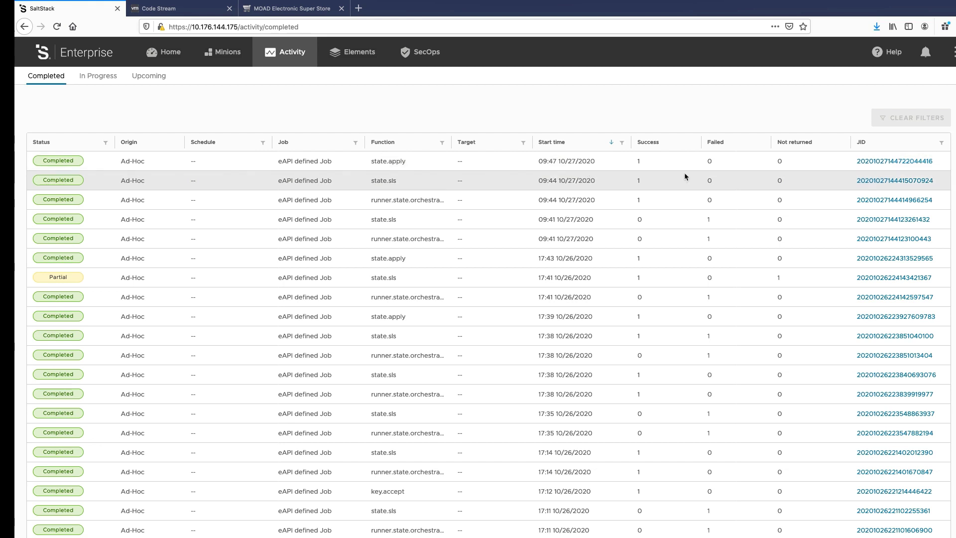
pyautogui.click(868, 162)
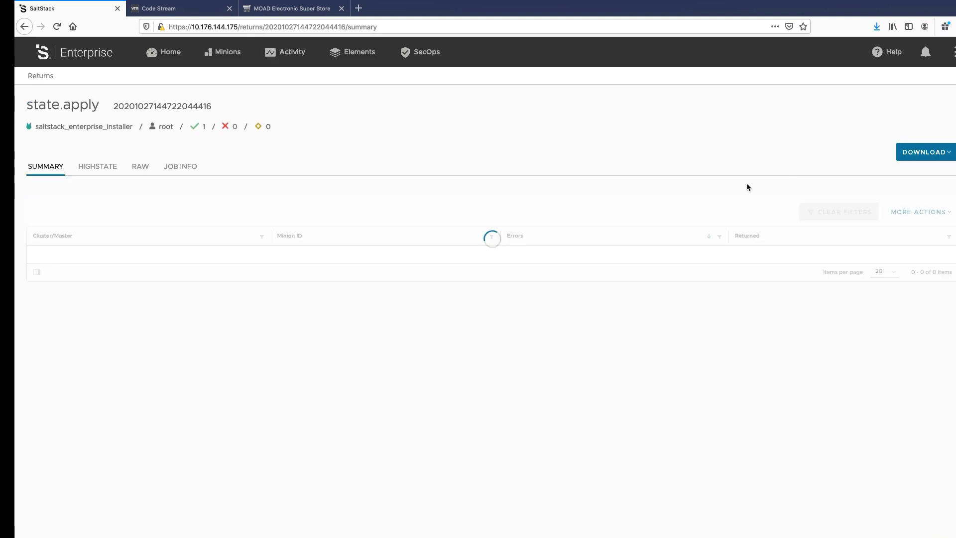
# - Check the job's RAW JSON for the fix_hack state on line 64, then return to the store tab
pyautogui.click(140, 167)
pyautogui.scroll(-1, 205, 304)
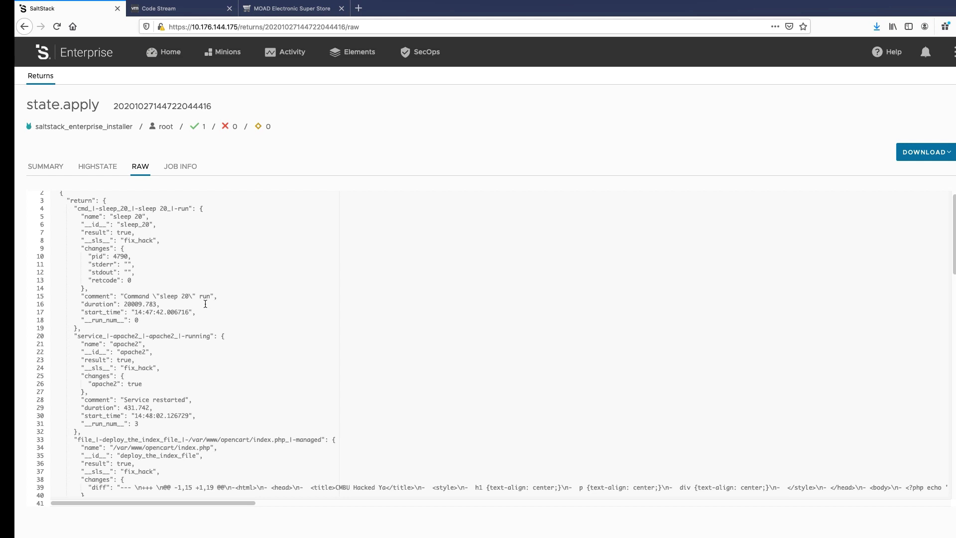
pyautogui.scroll(-8, 206, 304)
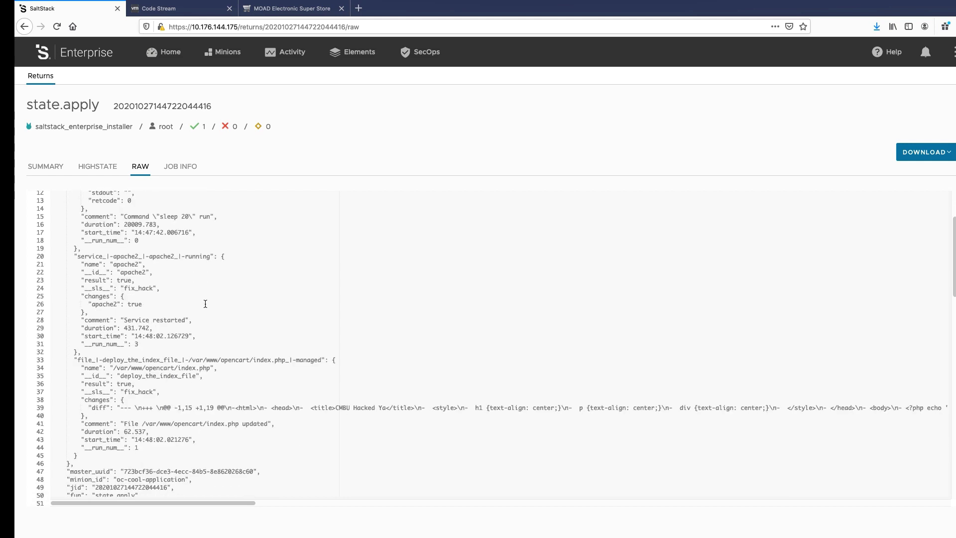
pyautogui.scroll(-2, 206, 304)
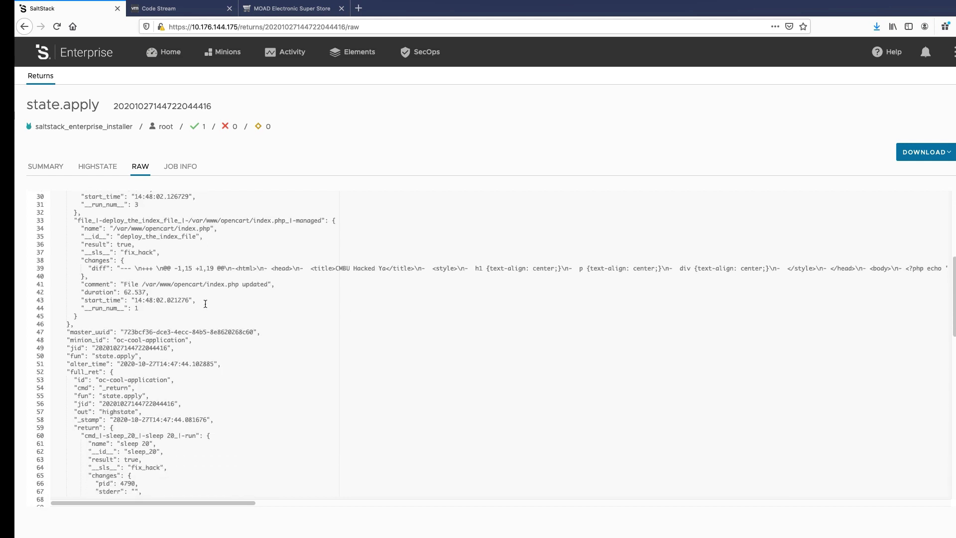
pyautogui.scroll(-3, 206, 304)
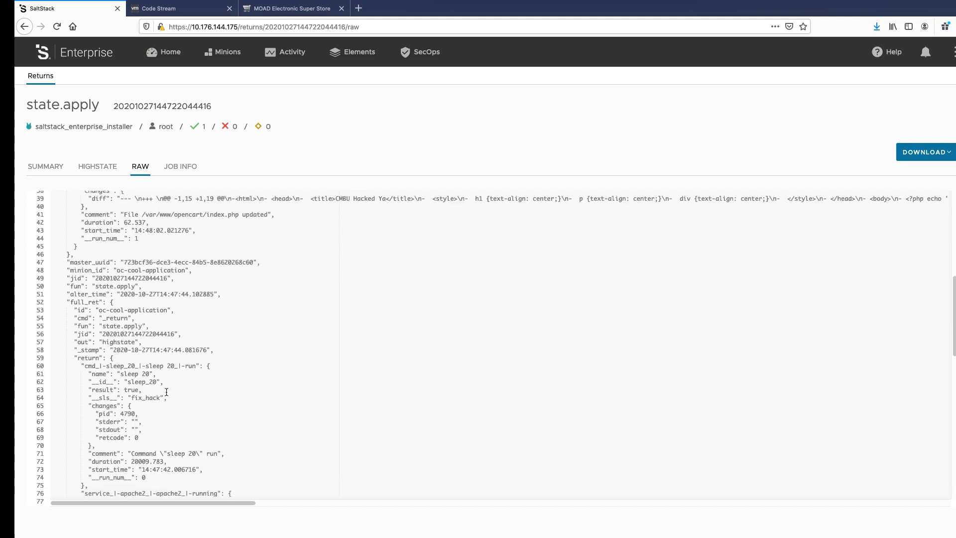
pyautogui.moveTo(167, 396); pyautogui.dragTo(127, 398)
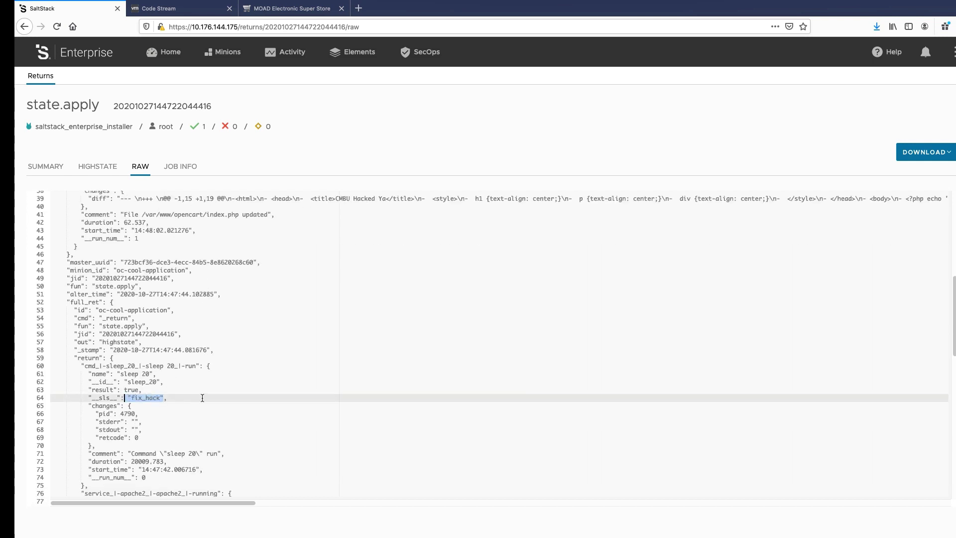
pyautogui.click(202, 397)
pyautogui.click(301, 12)
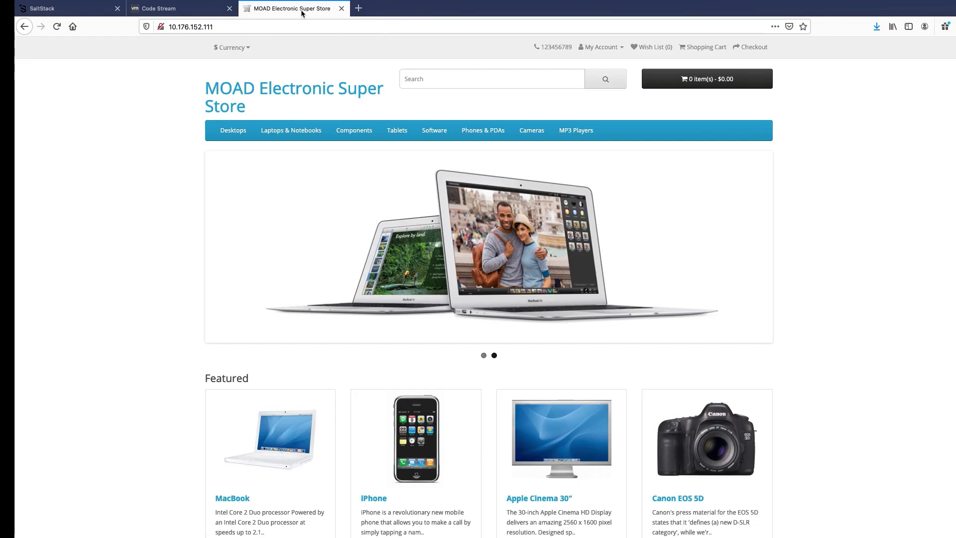